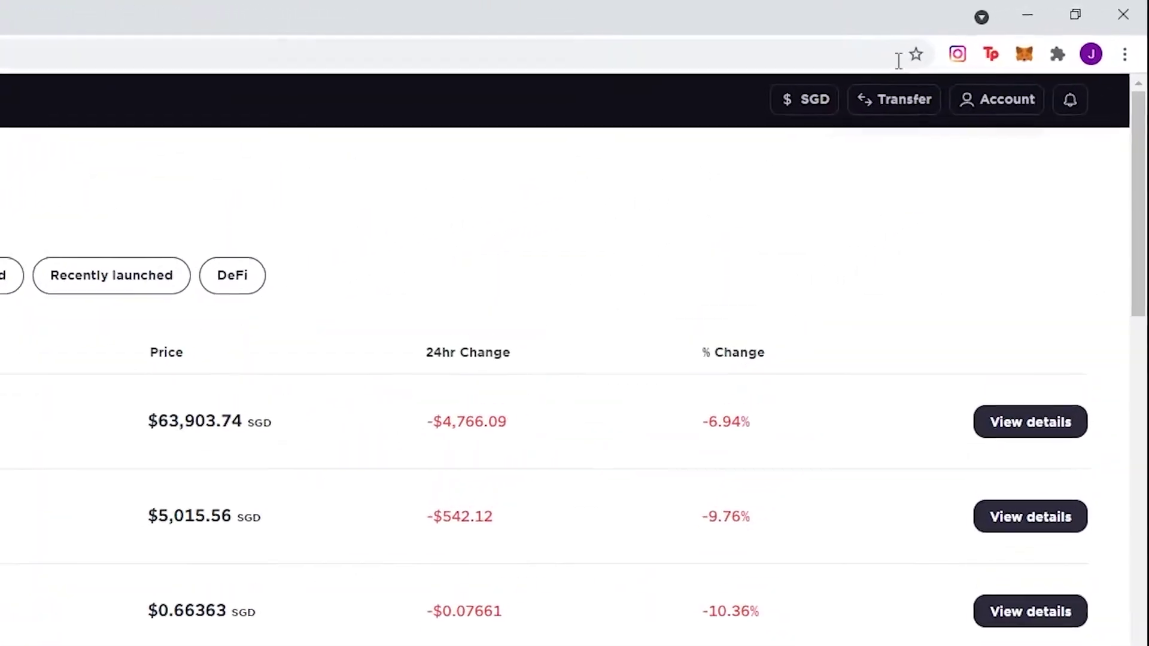
Preview the manual SGD bank-linking form from Payment methods, then close it without submitting
left_click(987, 104)
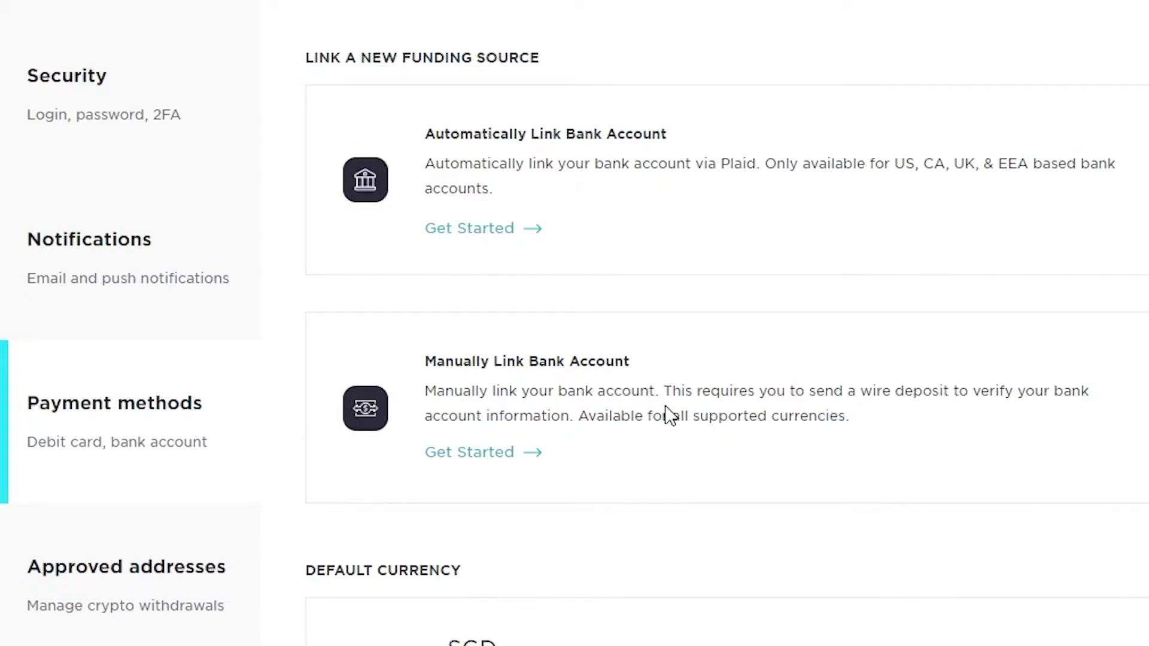
left_click(473, 455)
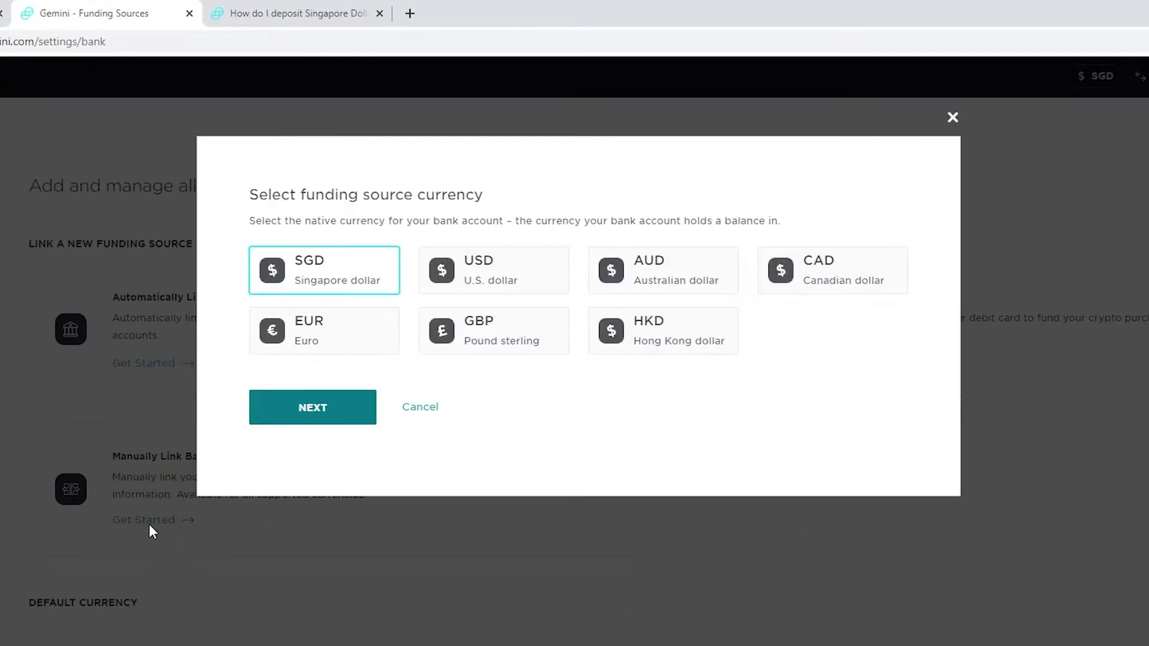
left_click(325, 422)
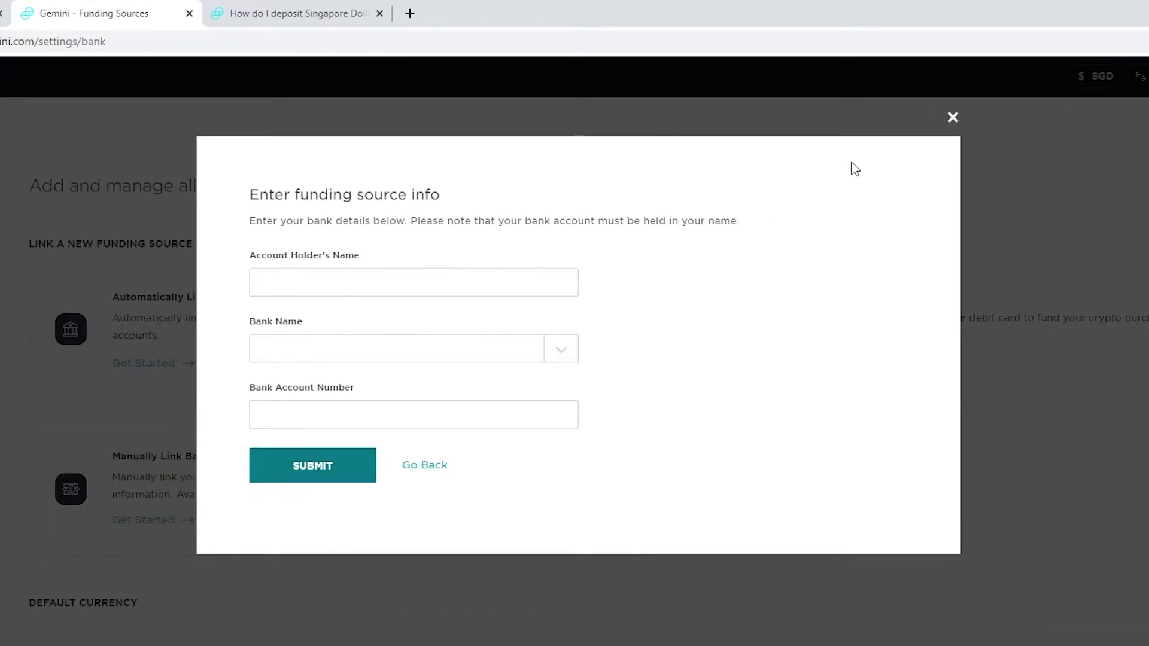
left_click(953, 118)
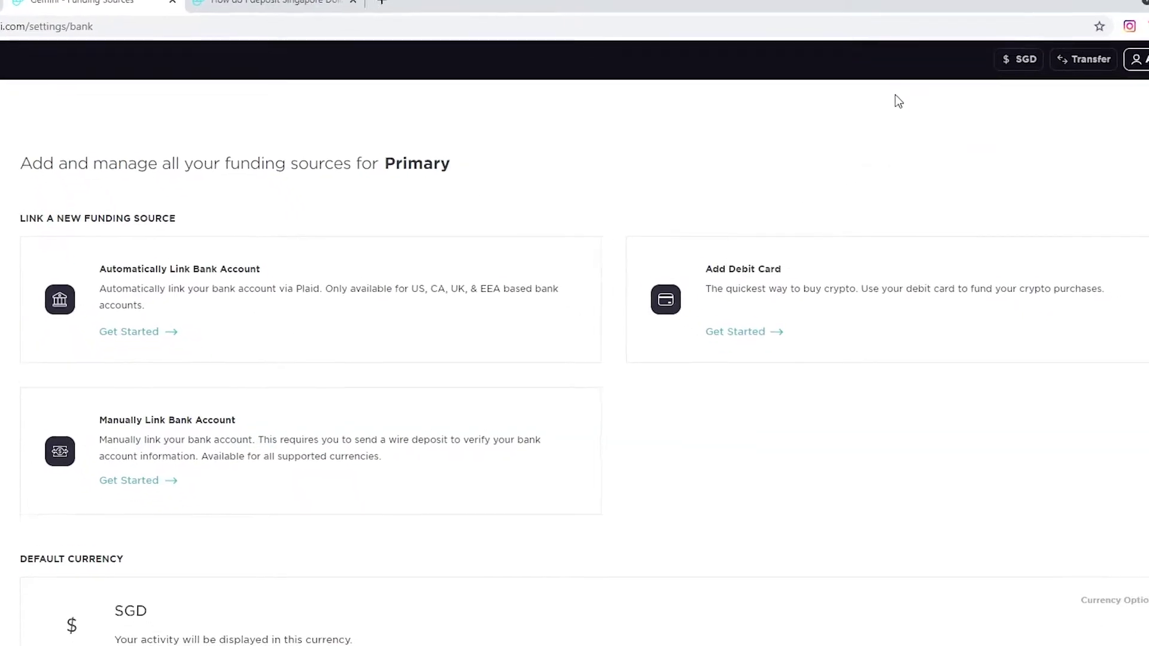
scroll(852, 233, "down", 2)
scroll(942, 413, "down", 3)
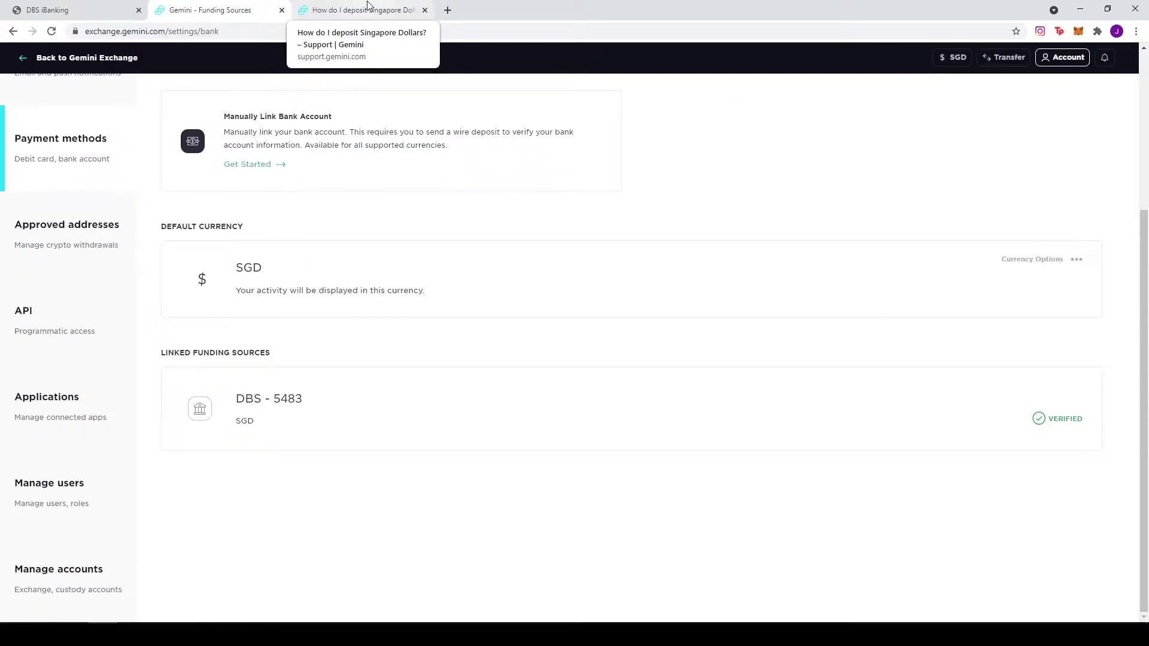
Switch to the Gemini Support article on depositing Singapore Dollars
left_click(368, 7)
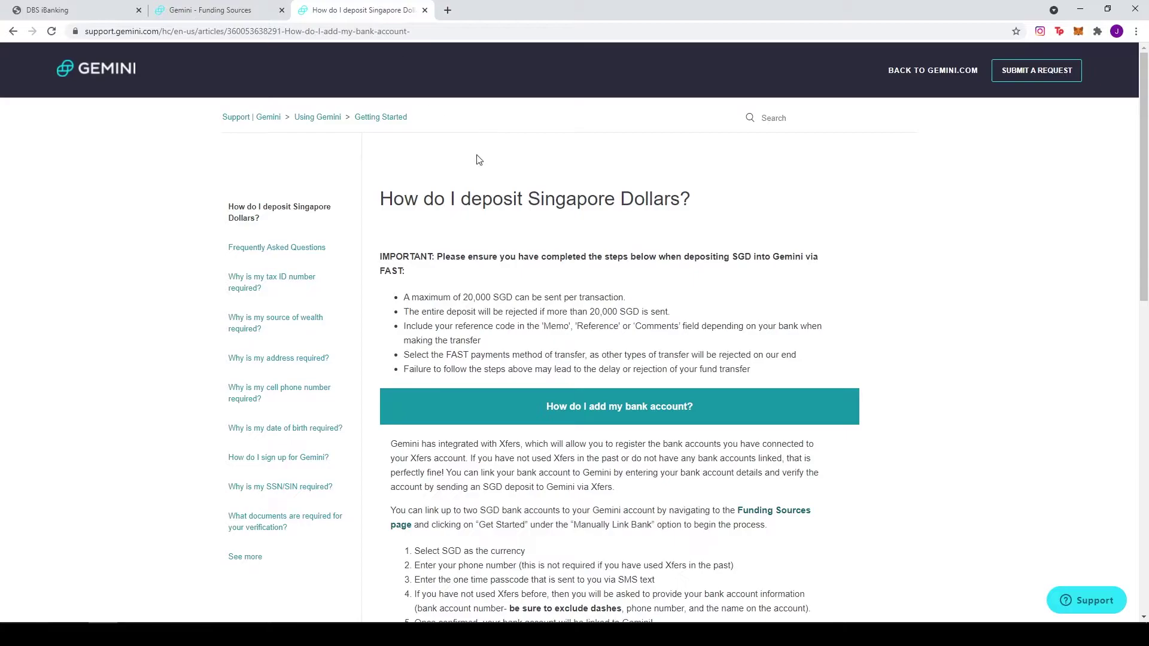
scroll(540, 256, "down", 3)
scroll(540, 260, "down", 2)
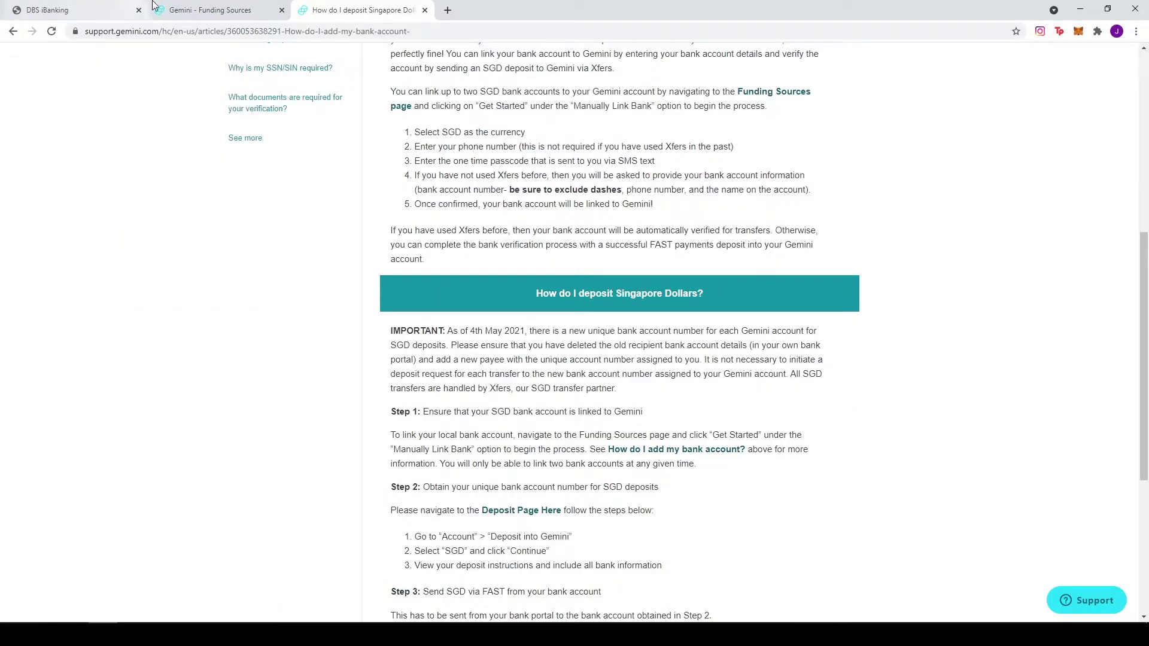
From Funding Sources, start a Deposit into Gemini with SGD to get the Xfers FAST instructions
left_click(211, 9)
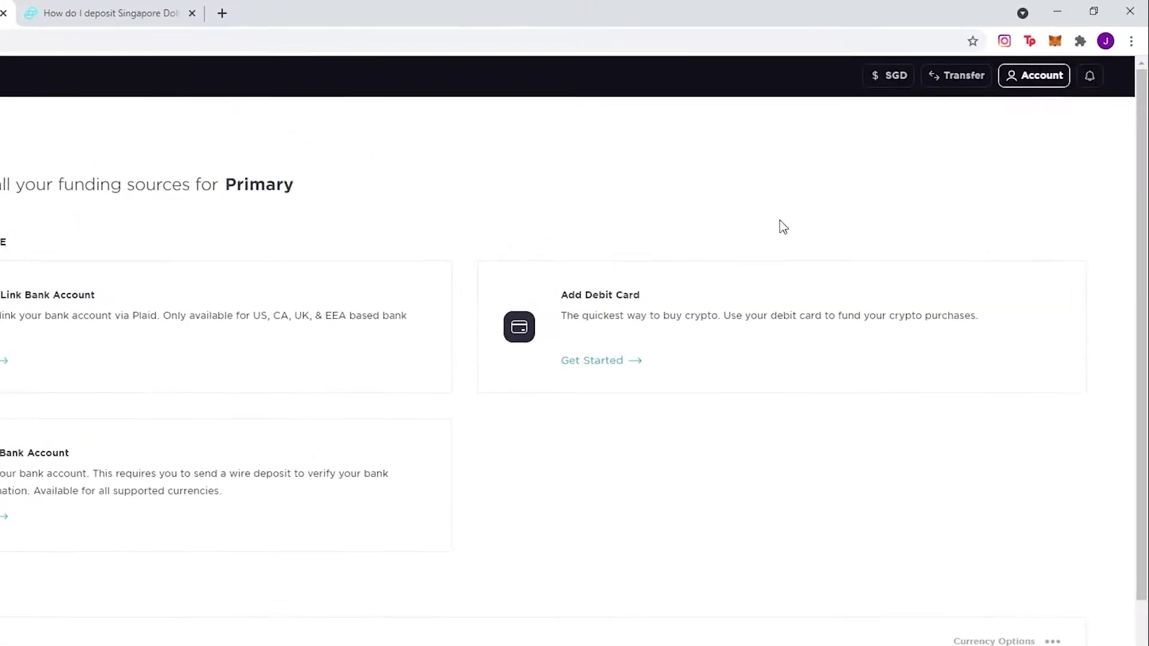
left_click(1006, 59)
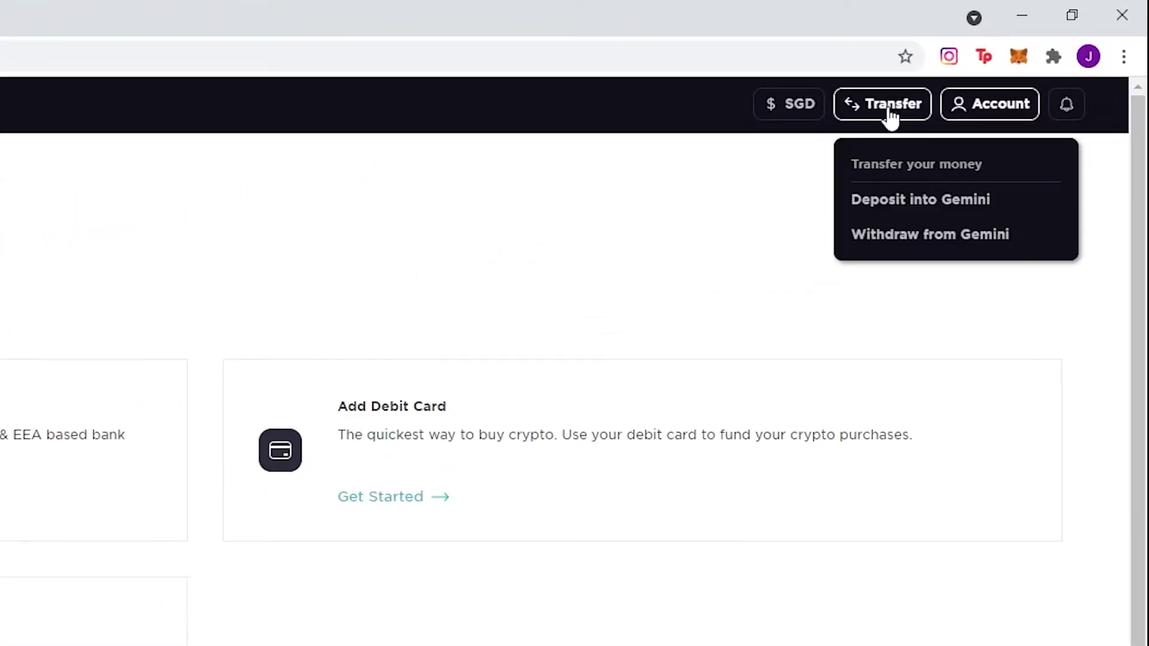
left_click(875, 203)
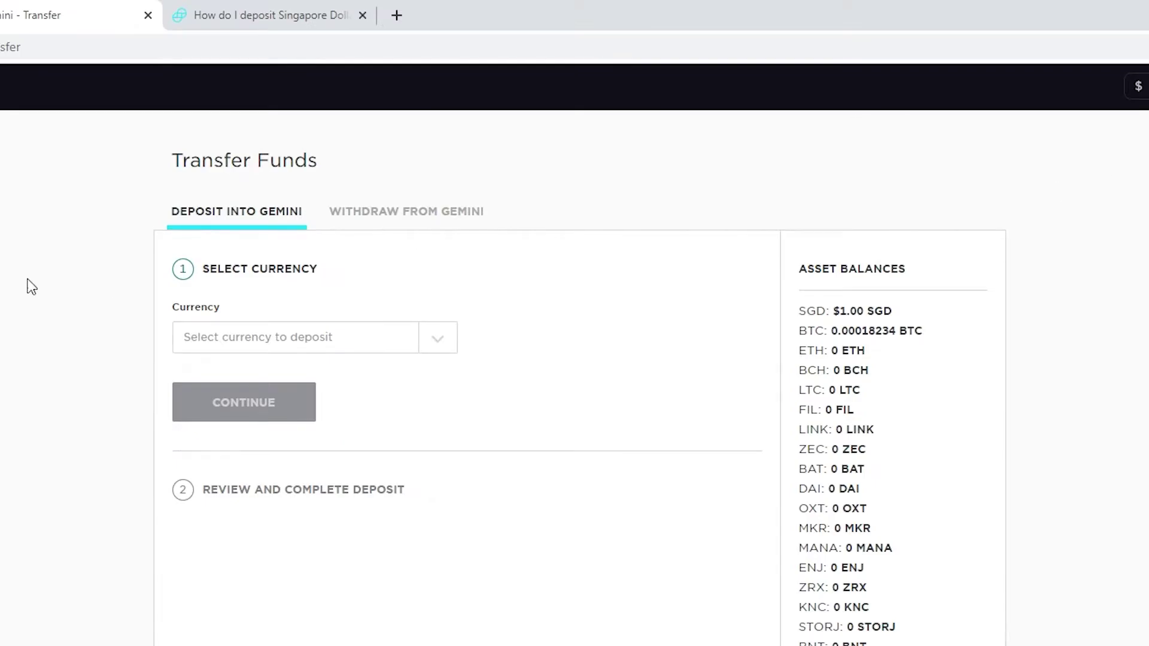
left_click(299, 338)
left_click(287, 396)
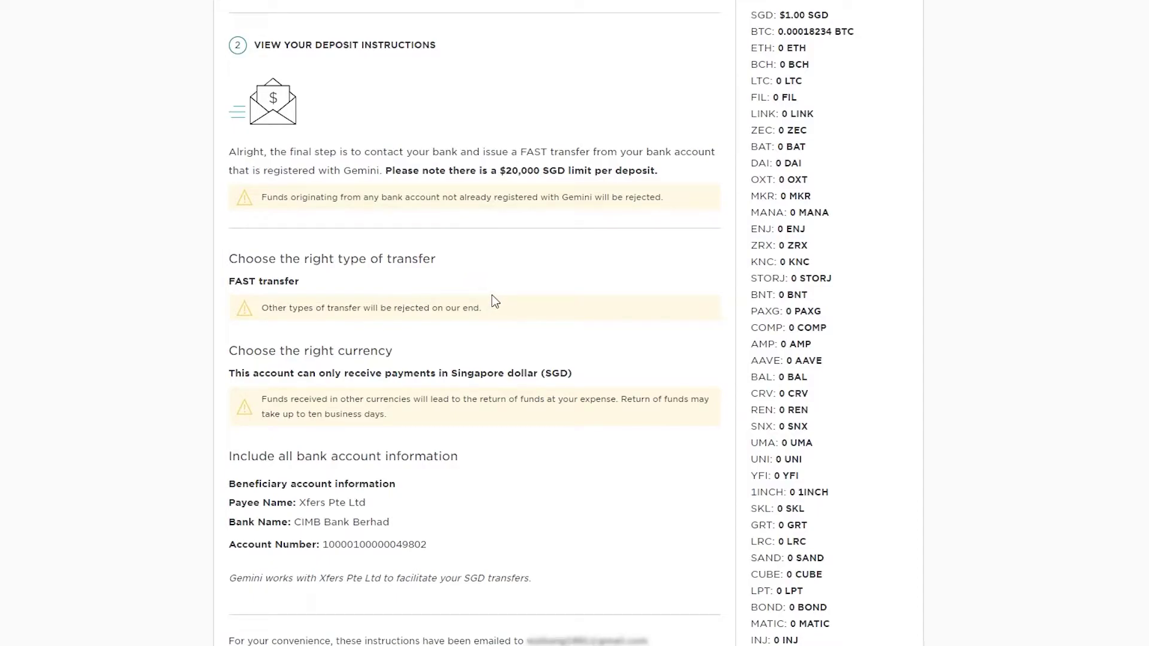
scroll(493, 295, "down", 2)
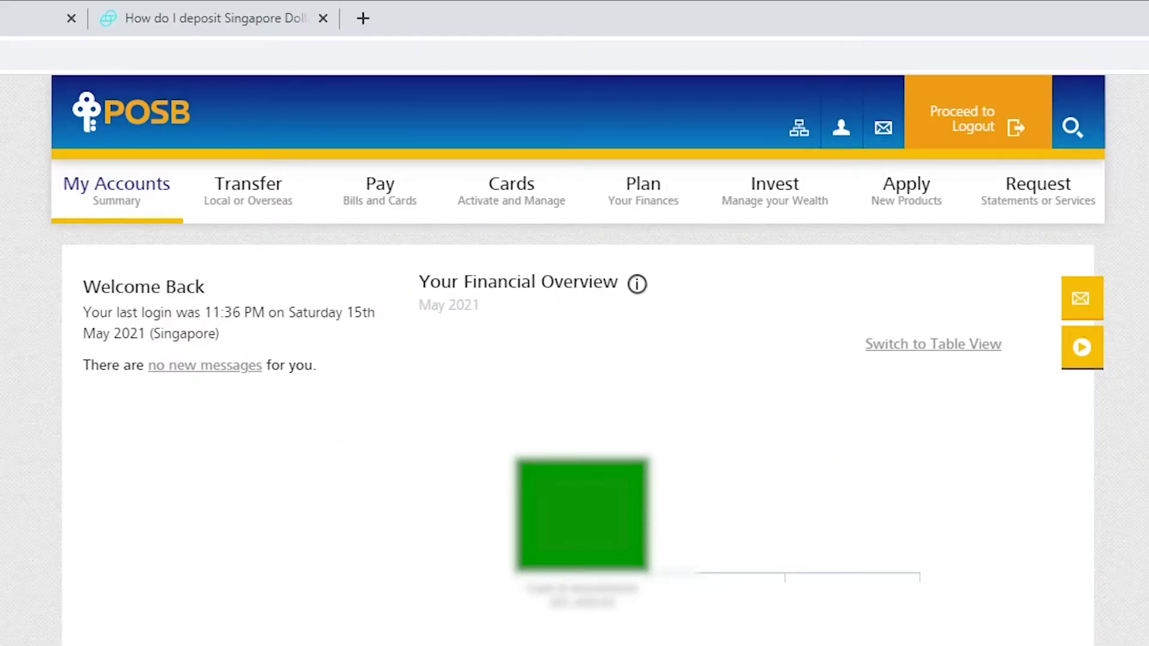
mouse_move(248, 190)
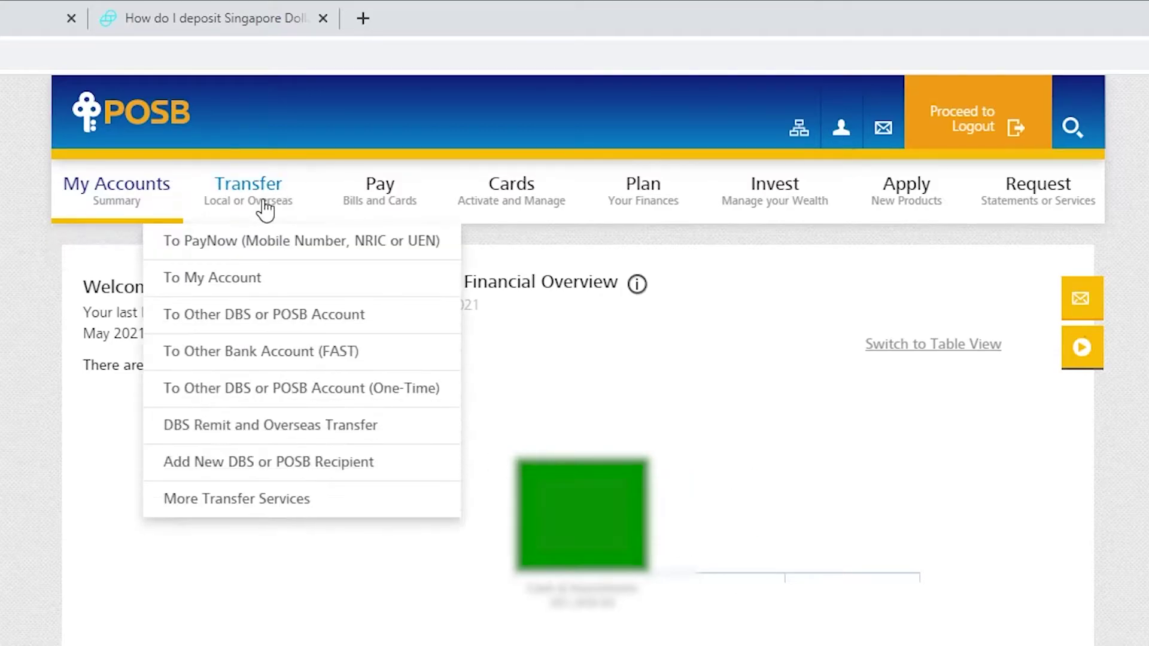
Send the S$999 FAST transfer to Xfers Pte Ltd with purpose 'Others', after reviewing it
left_click(245, 357)
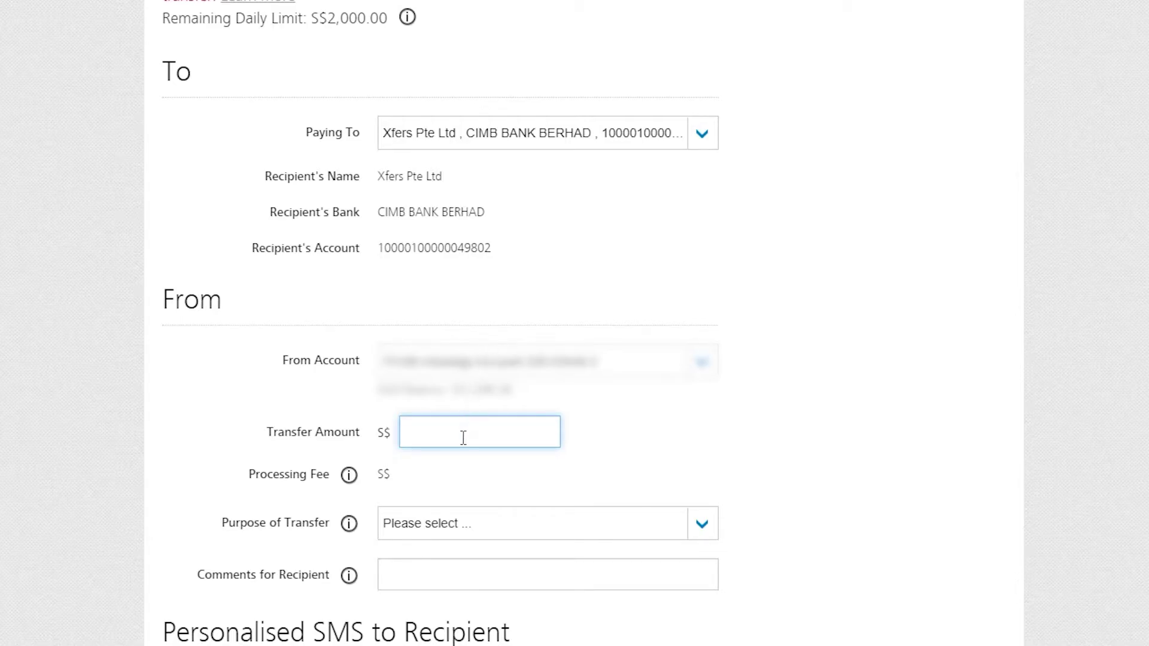
type("999")
scroll(464, 456, "down", 1)
left_click(458, 437)
scroll(467, 539, "down", 5)
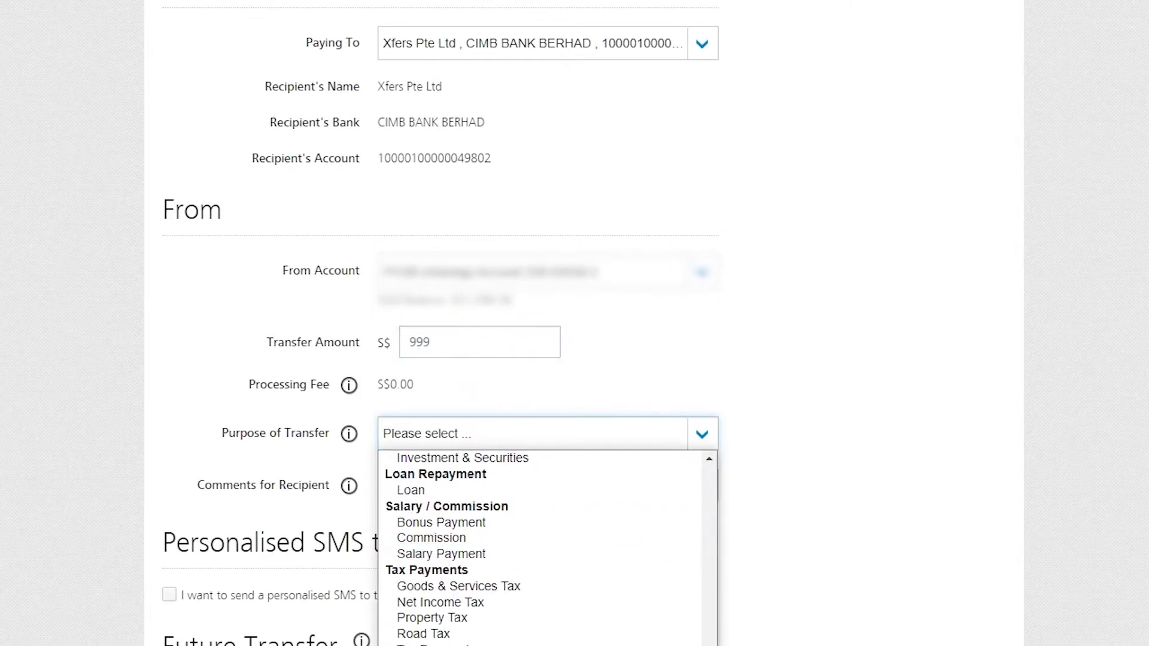
left_click(431, 638)
key("Tab")
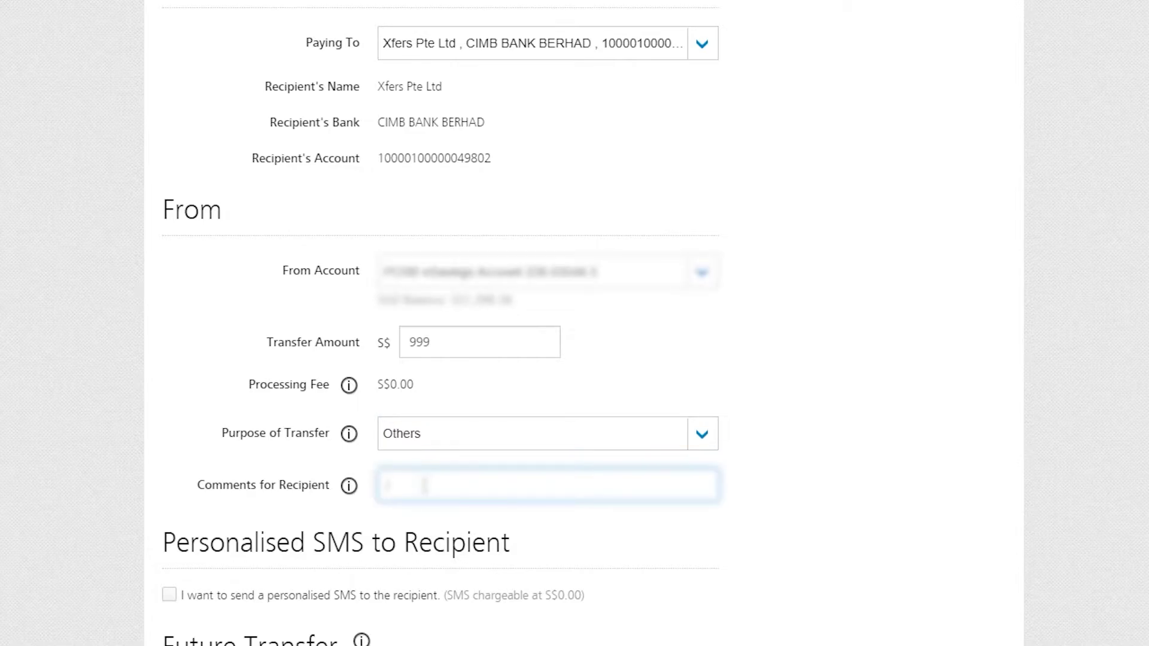
type("8210 @V4")
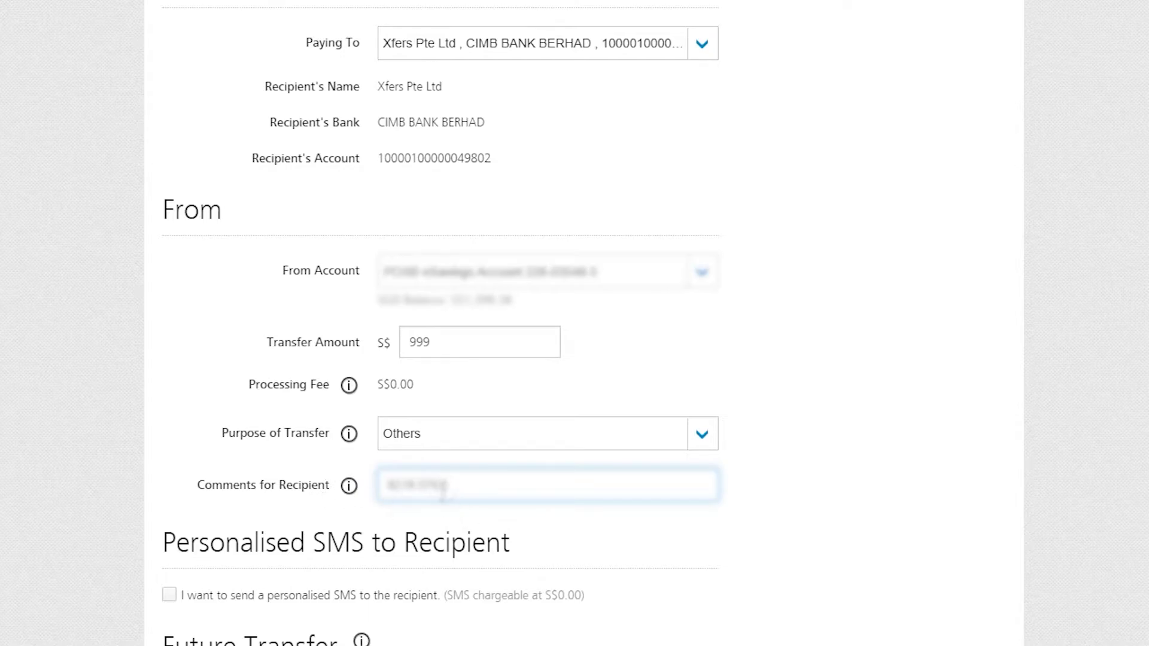
scroll(539, 542, "down", 2)
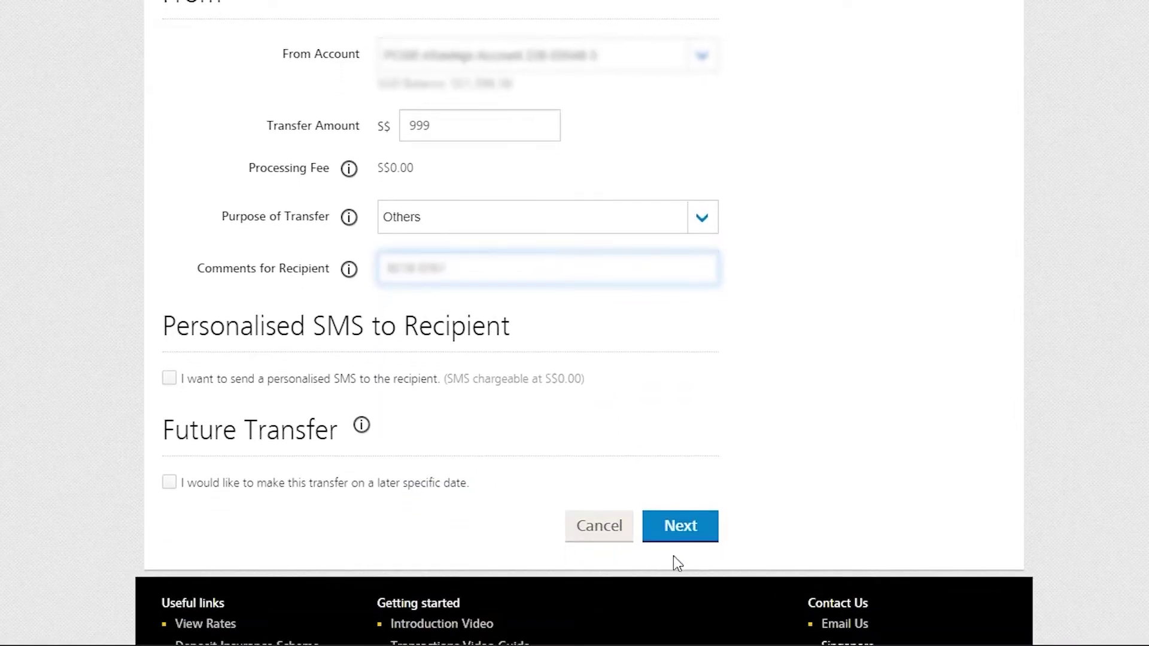
left_click(701, 539)
scroll(640, 522, "down", 1)
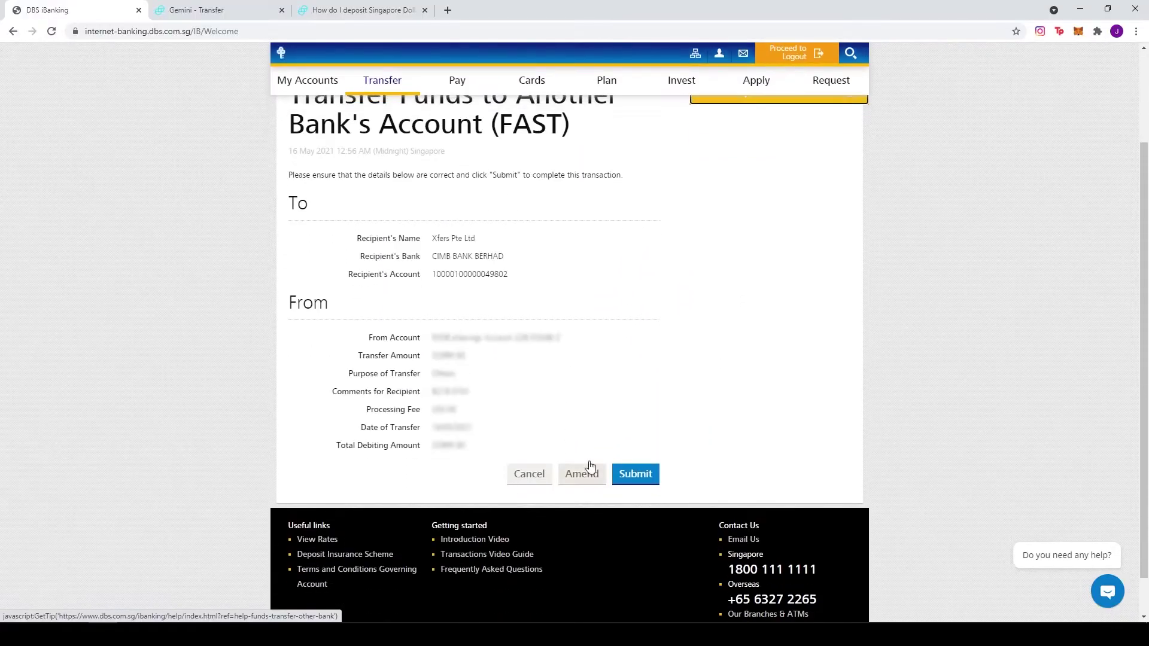
left_click(640, 485)
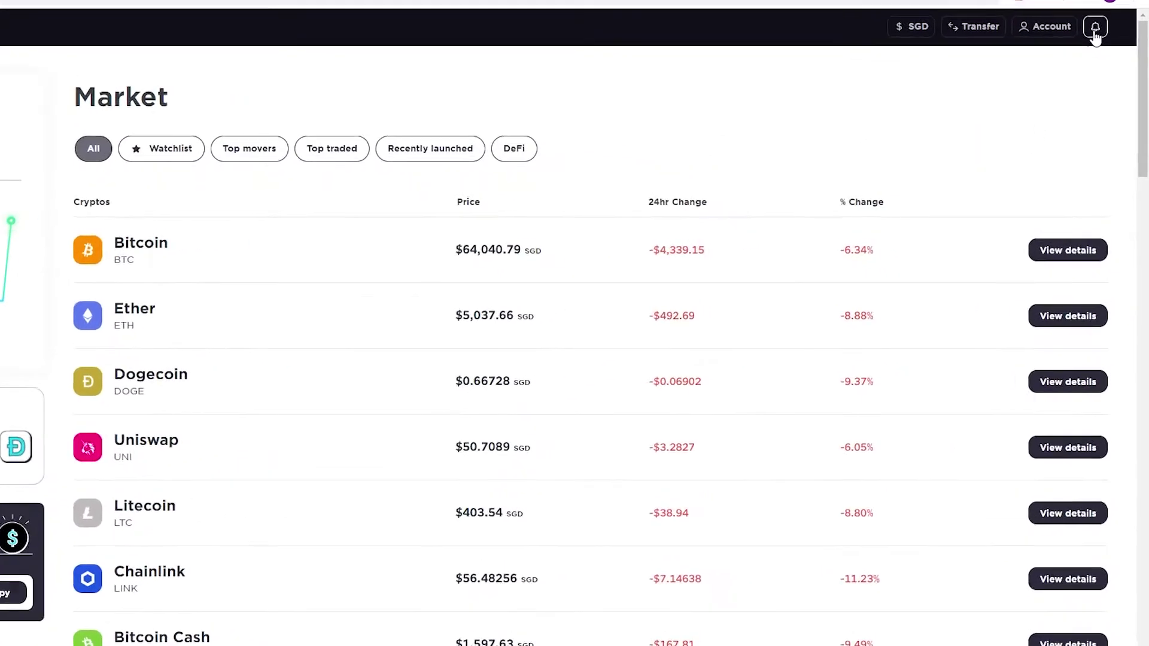
Review the $999.00 SGD deposit-completed notice in the notifications panel
left_click(1104, 60)
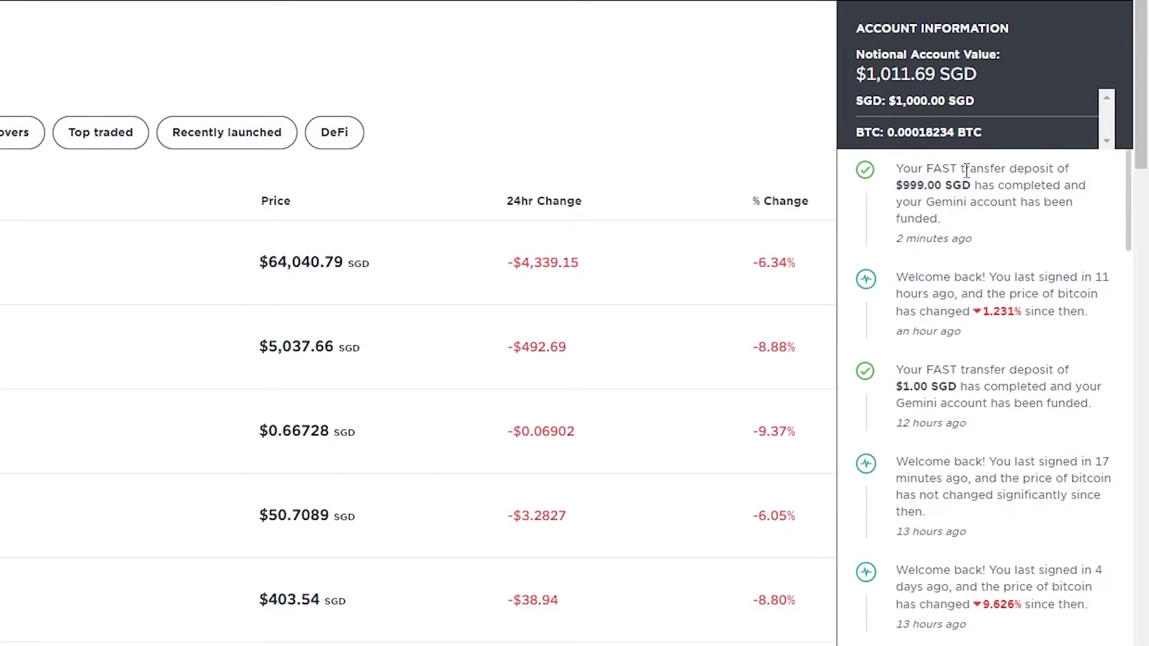
left_click_drag(899, 171, 972, 238)
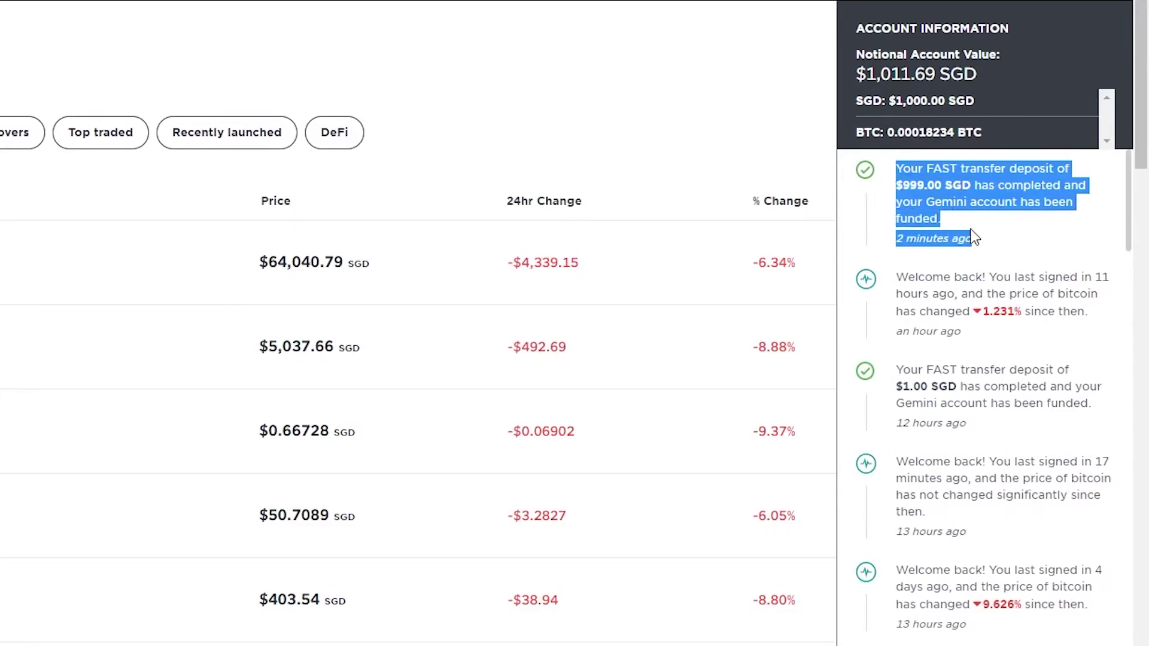
left_click(1070, 5)
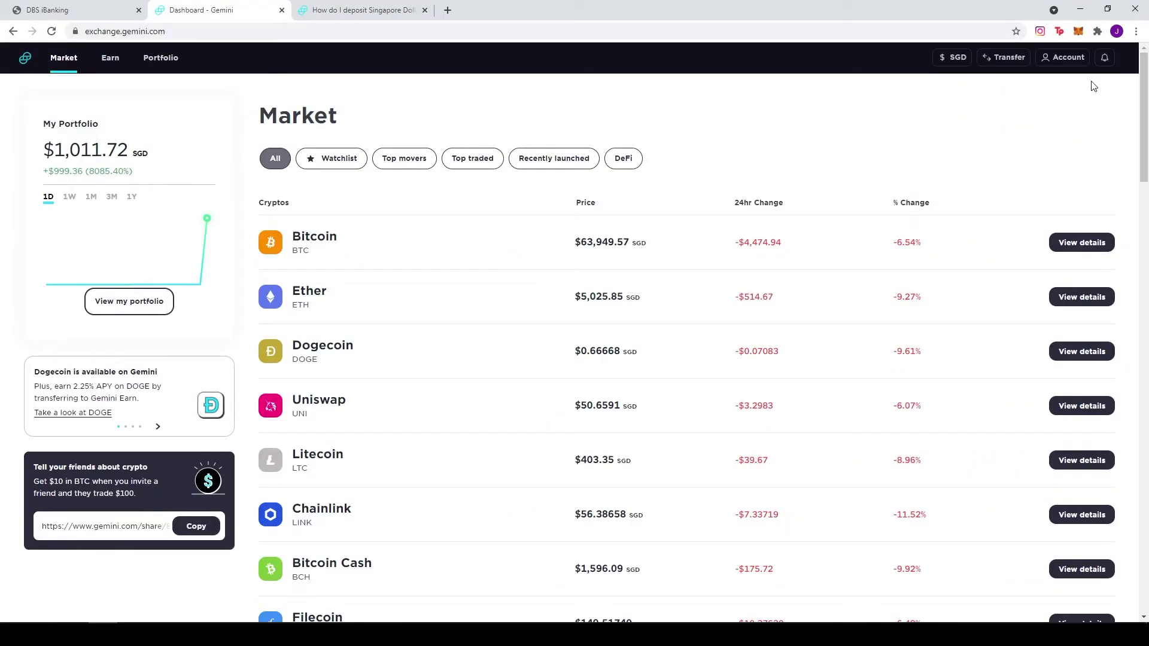
Open Account Balances and History and highlight the $1,000.00 SGD Primary balance
left_click(1044, 63)
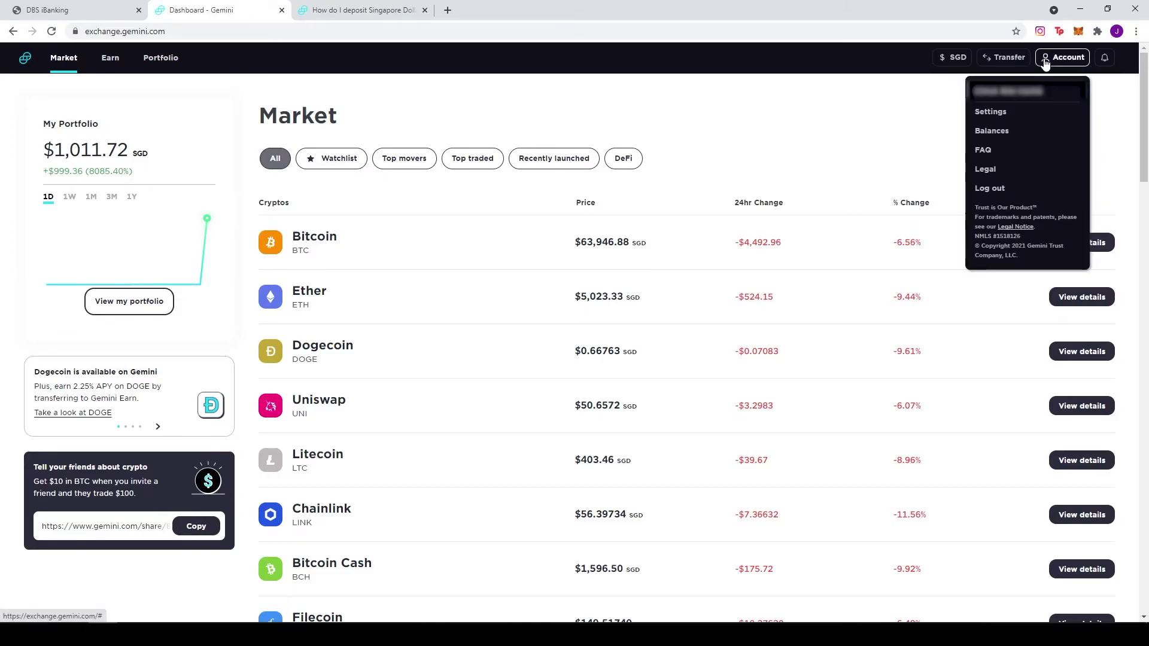
left_click(996, 138)
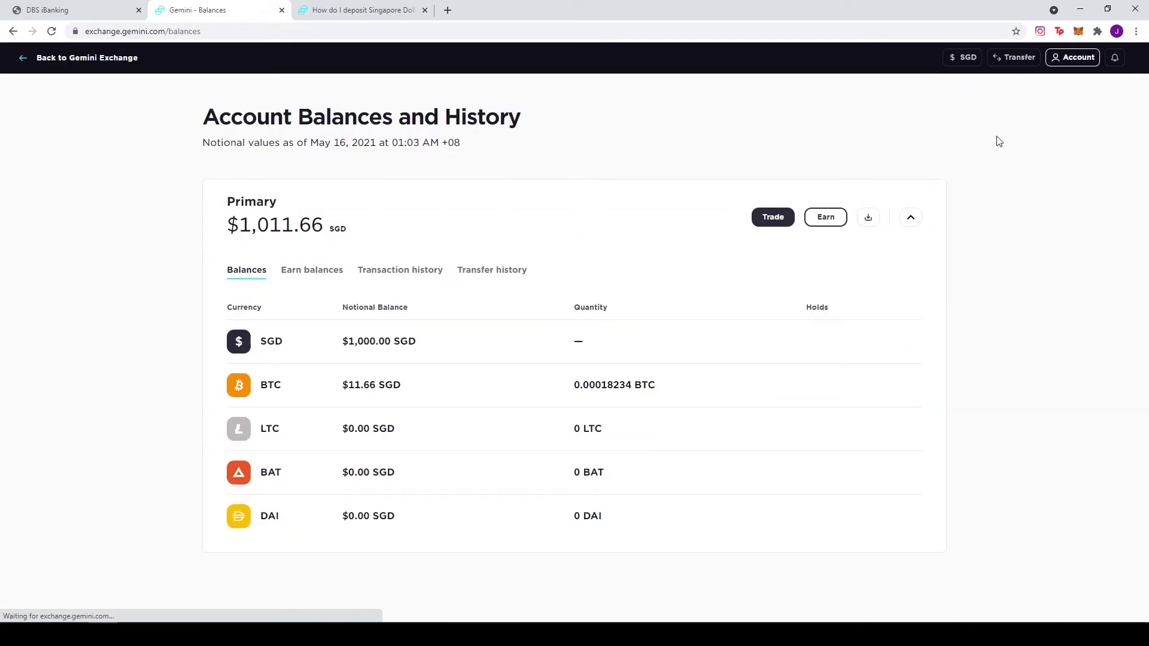
left_click_drag(417, 346, 330, 347)
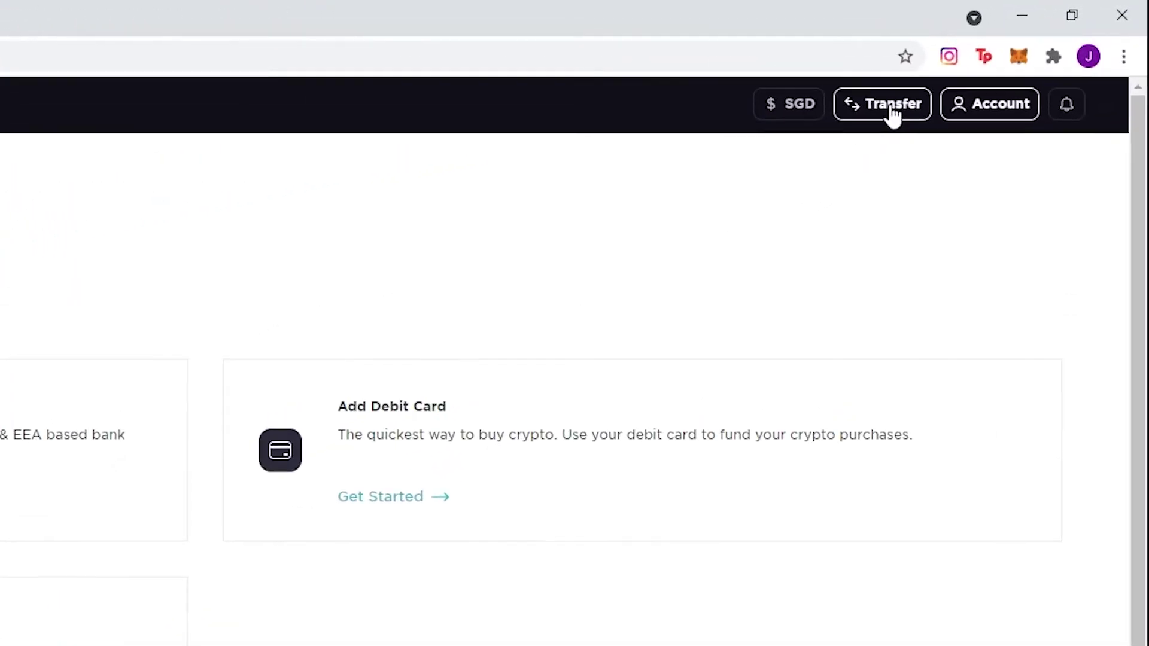
Show the SGD Deposit into Gemini instructions again, then dismiss them with GOT IT
left_click(951, 78)
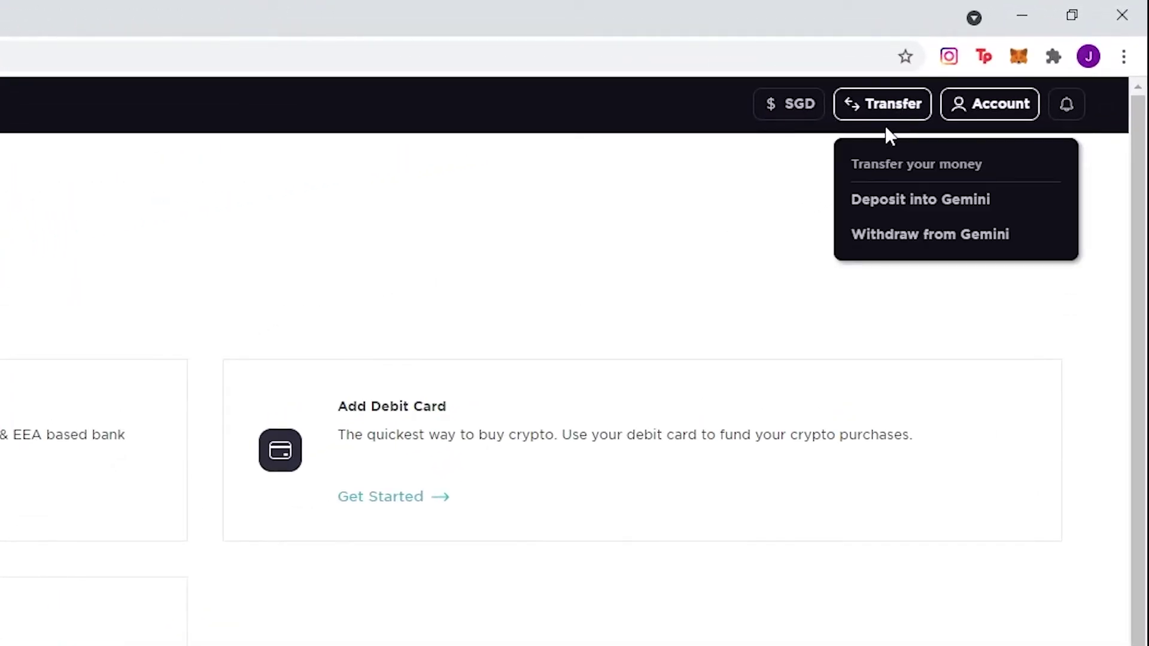
left_click(875, 203)
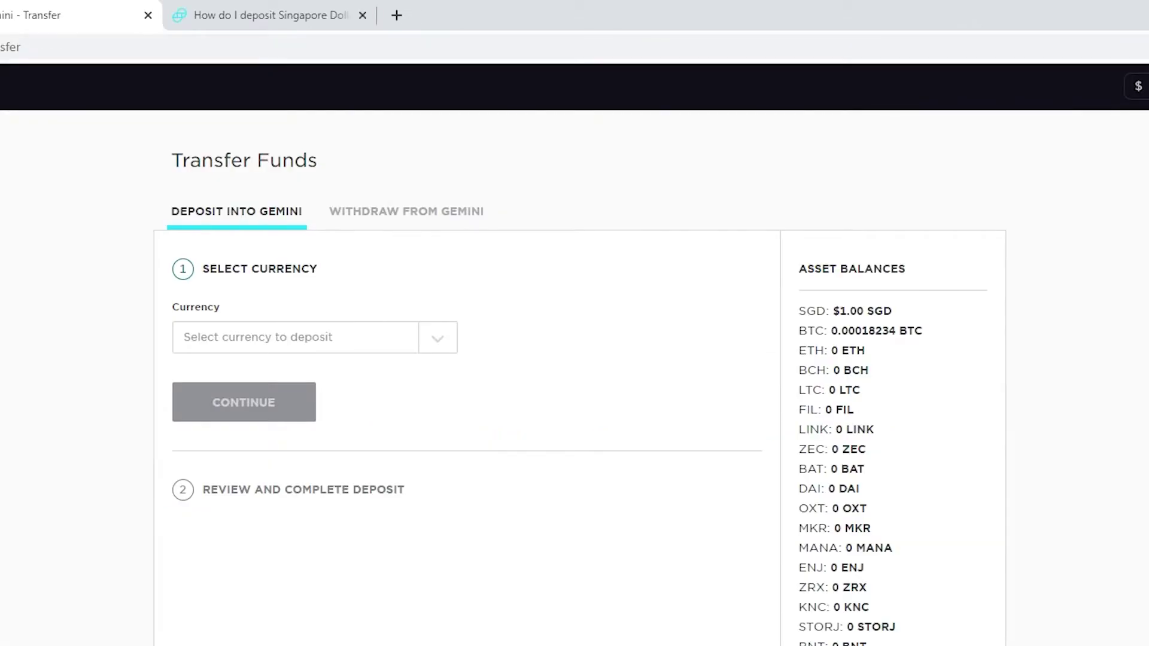
left_click(300, 345)
left_click(290, 410)
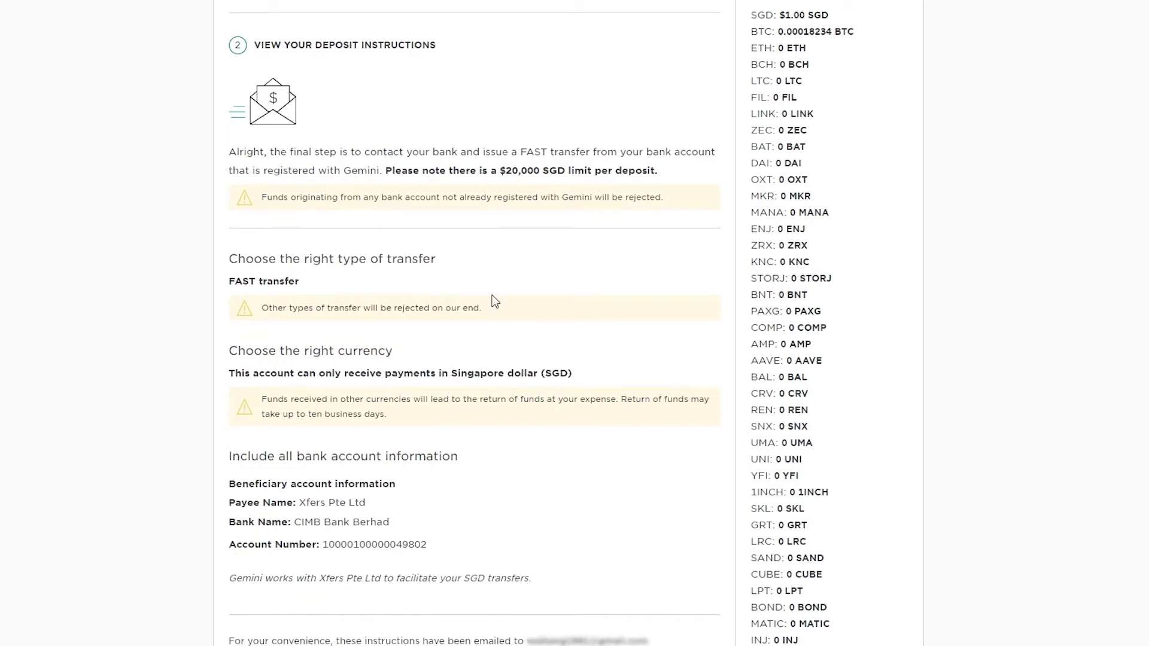
scroll(492, 302, "down", 3)
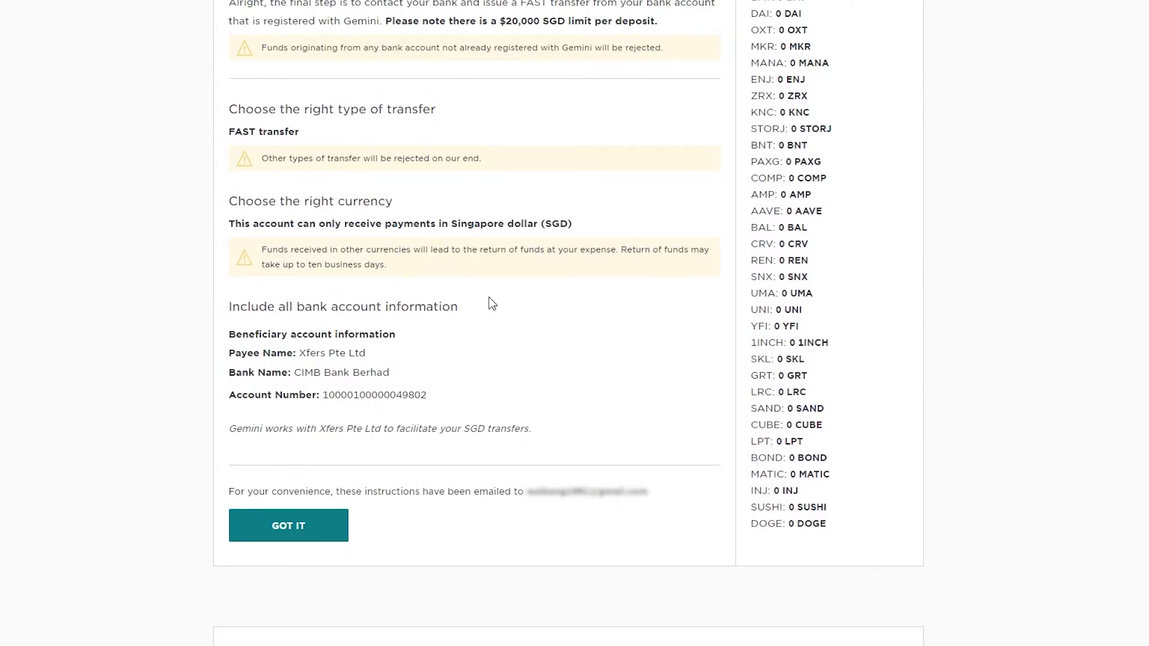
left_click(339, 532)
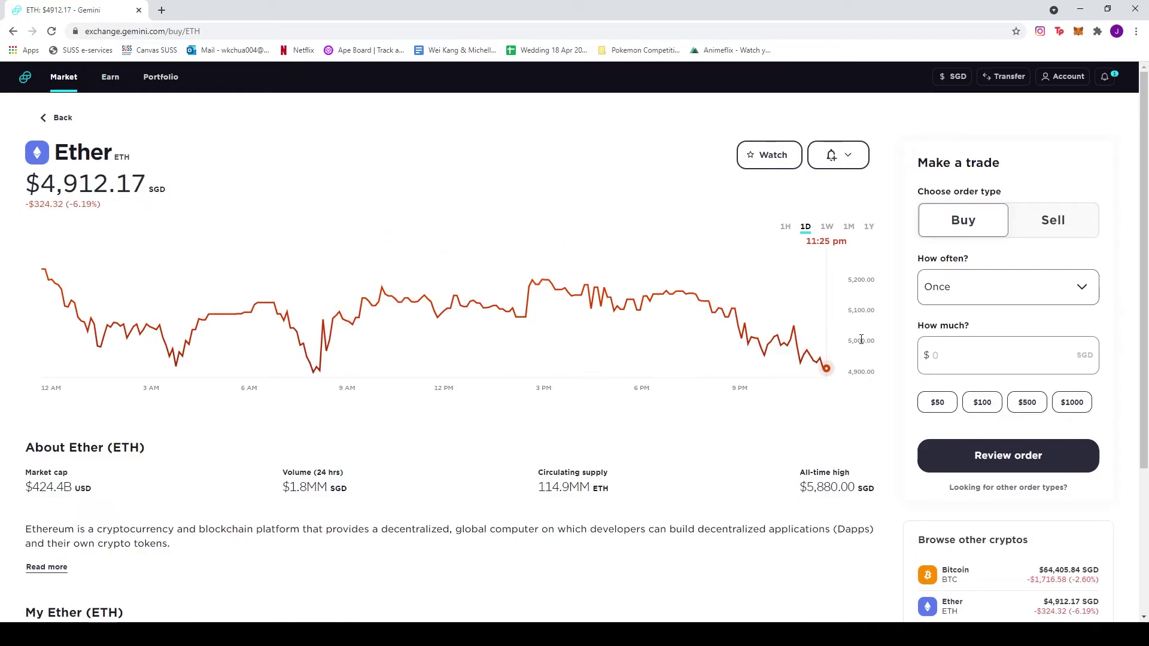
Stage a 10 SGD Ether buy for review, viewing payment method choices without adding one
left_click(996, 356)
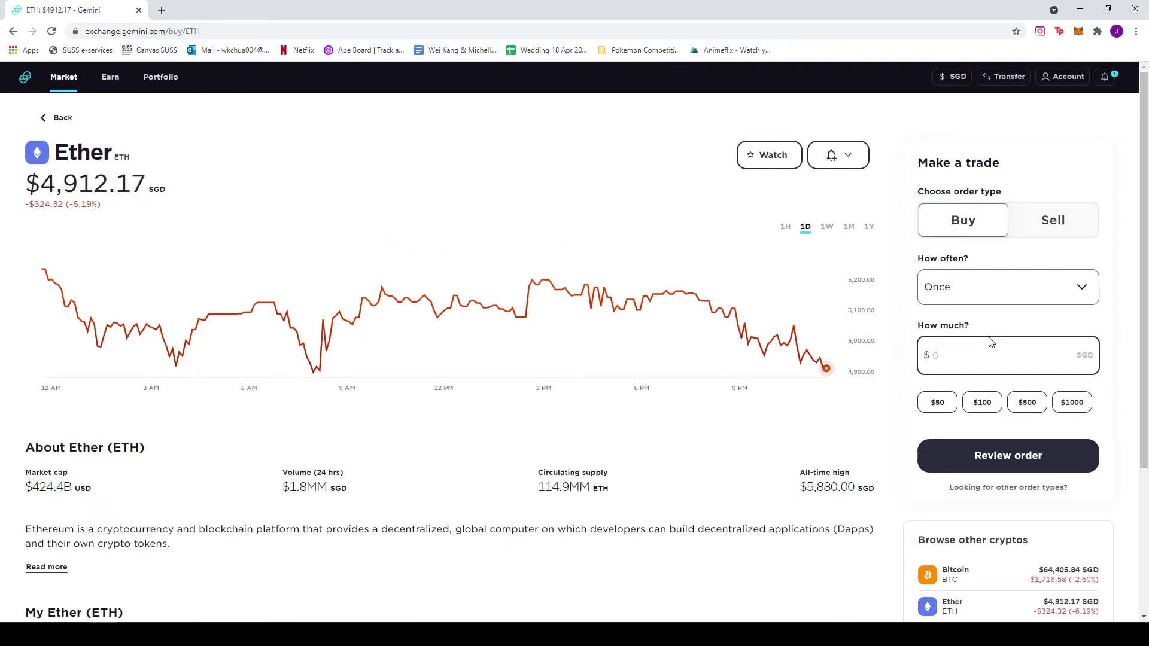
type("10")
left_click(951, 463)
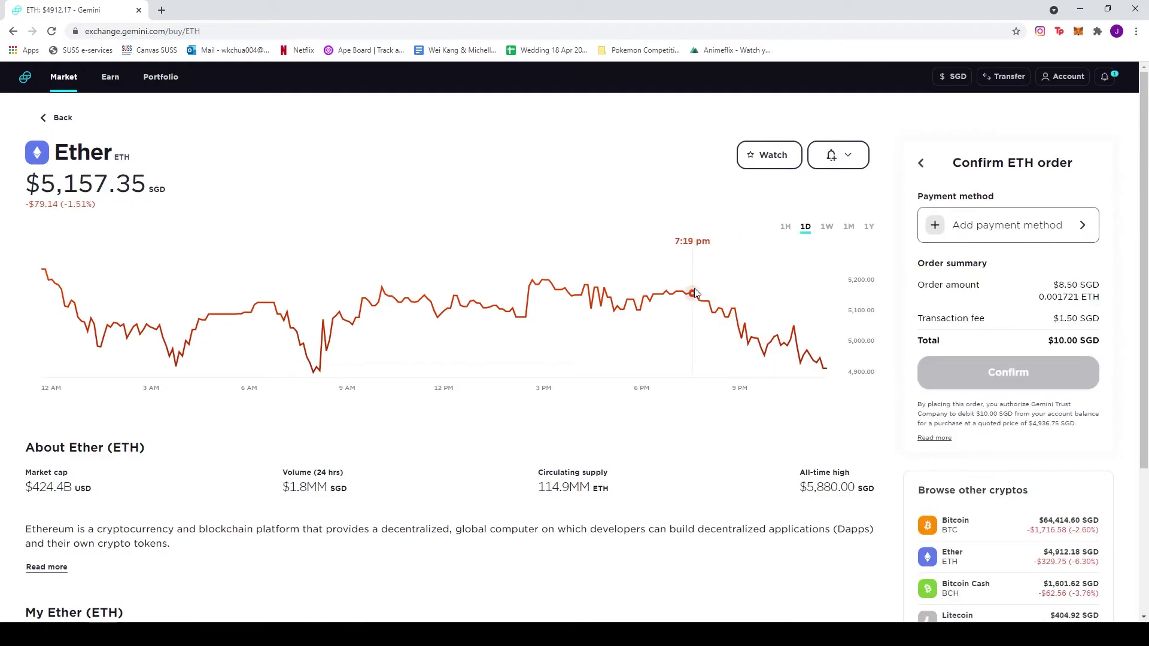
left_click(1003, 229)
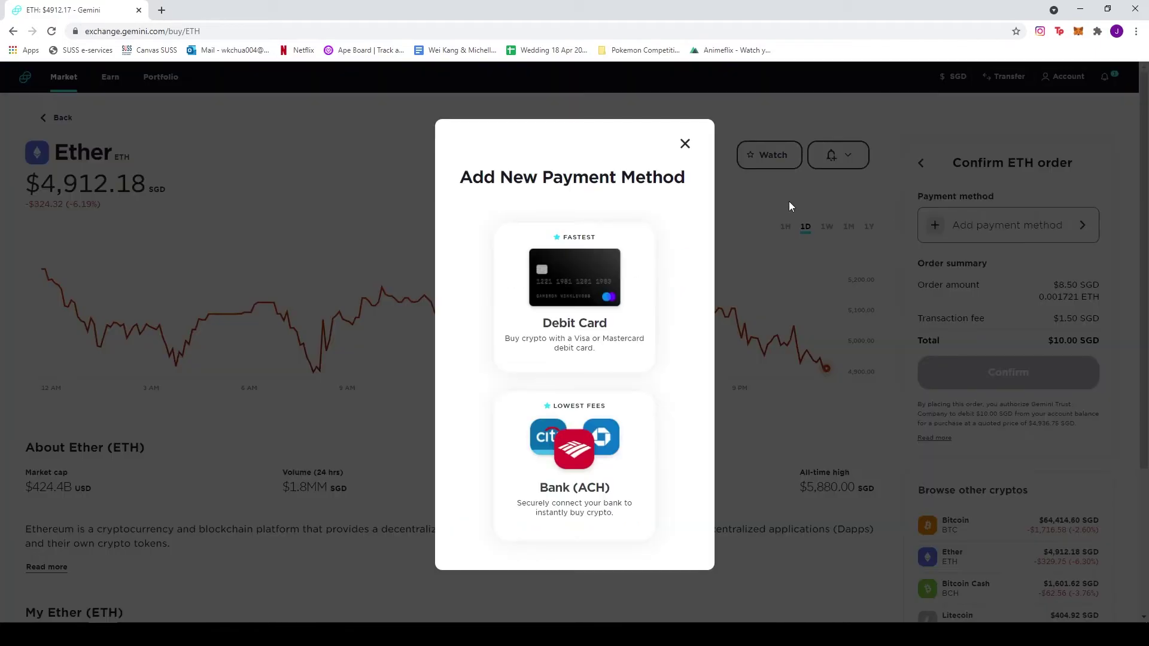
left_click(685, 144)
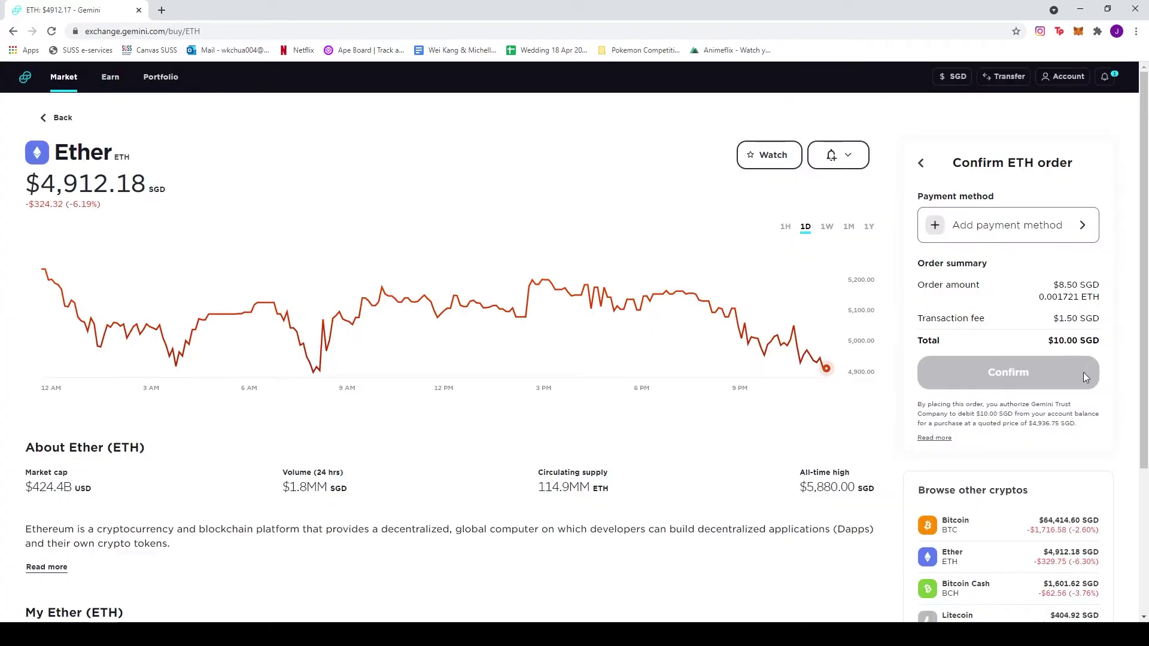